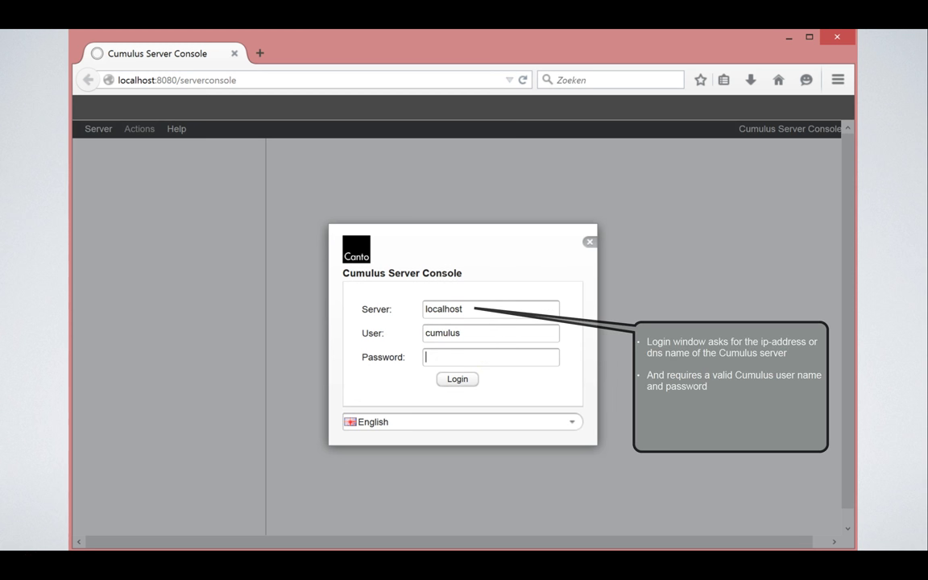
Log in to the Cumulus server on localhost and connect RoboFlow to localhost
{"action": "left_click", "coordinate": [462, 384]}
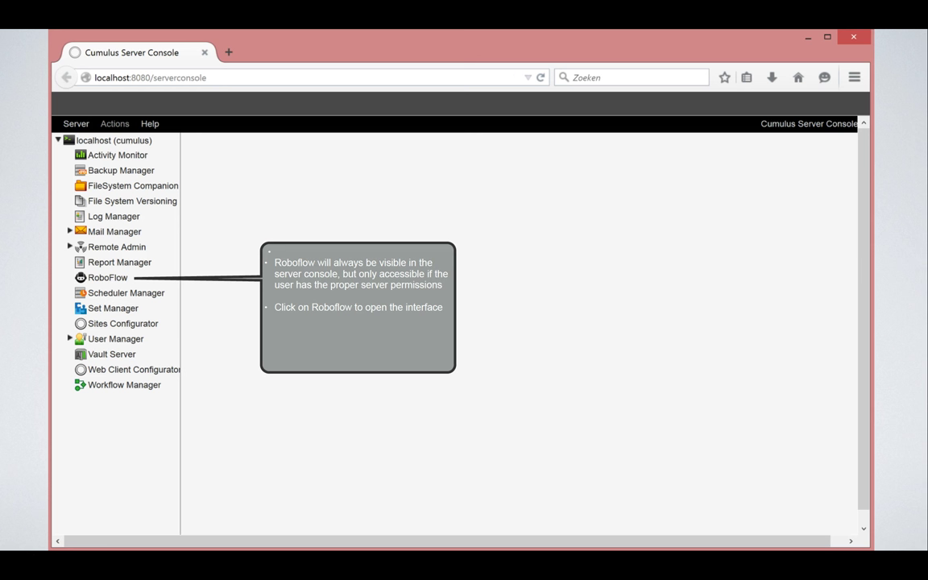
{"action": "left_click", "coordinate": [113, 278]}
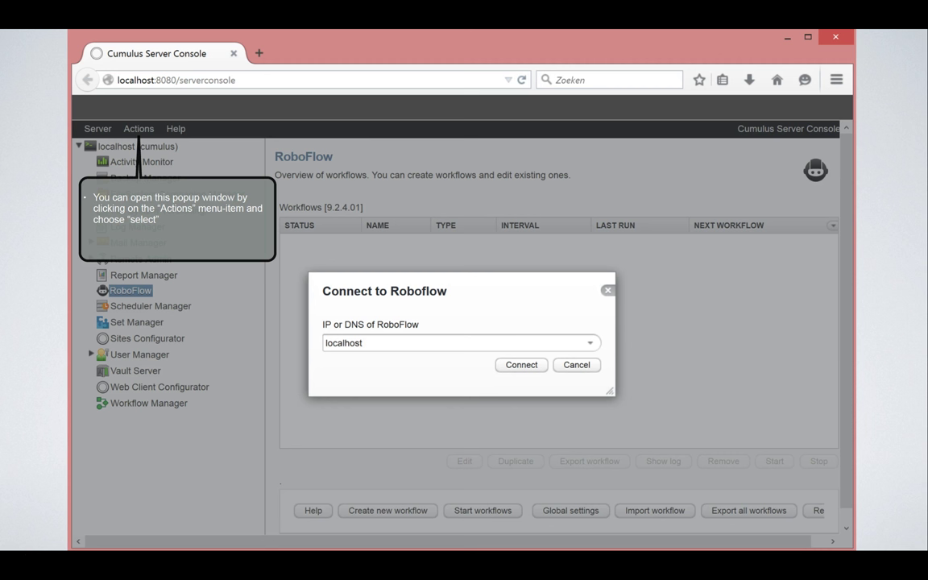
{"action": "left_click", "coordinate": [522, 366]}
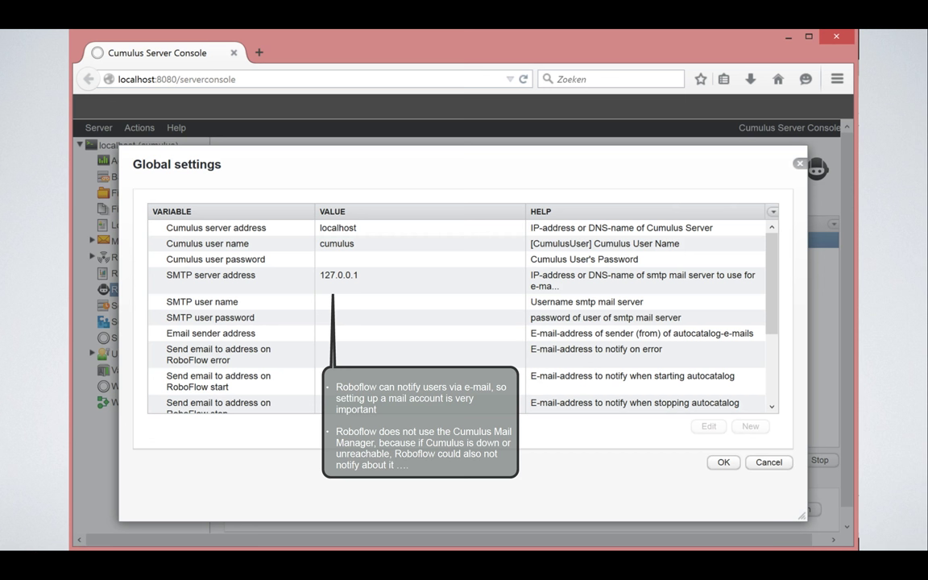
Test the Cumulus server address with the query (Categories ? "berlin") on Sample Catalog, showing the fields Record Name;Status
{"action": "double_click", "coordinate": [257, 230]}
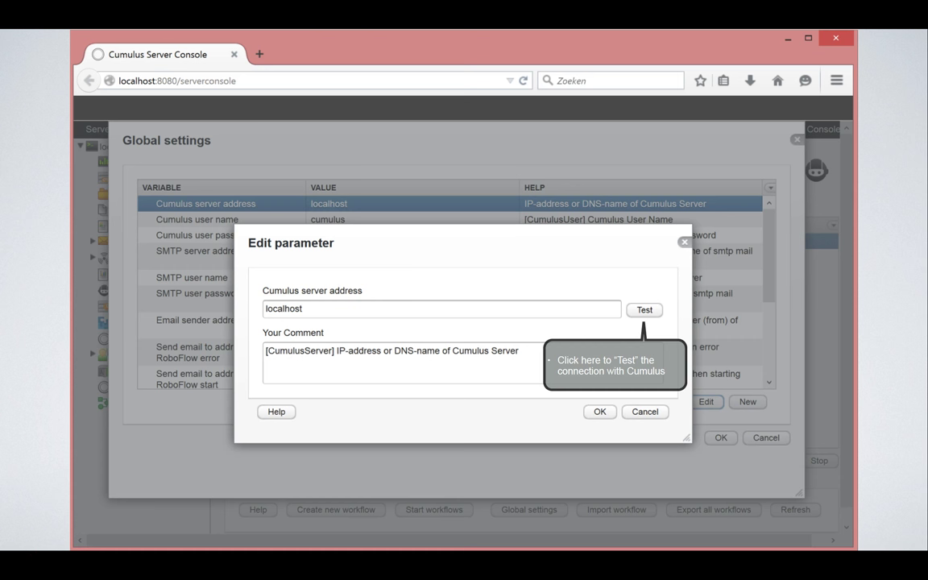
{"action": "left_click", "coordinate": [656, 310]}
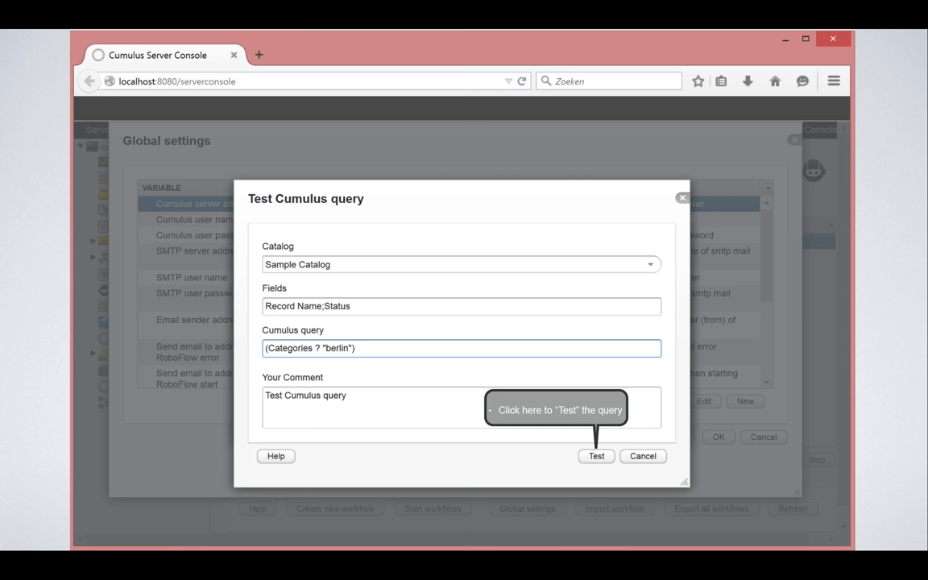
{"action": "left_click", "coordinate": [605, 457]}
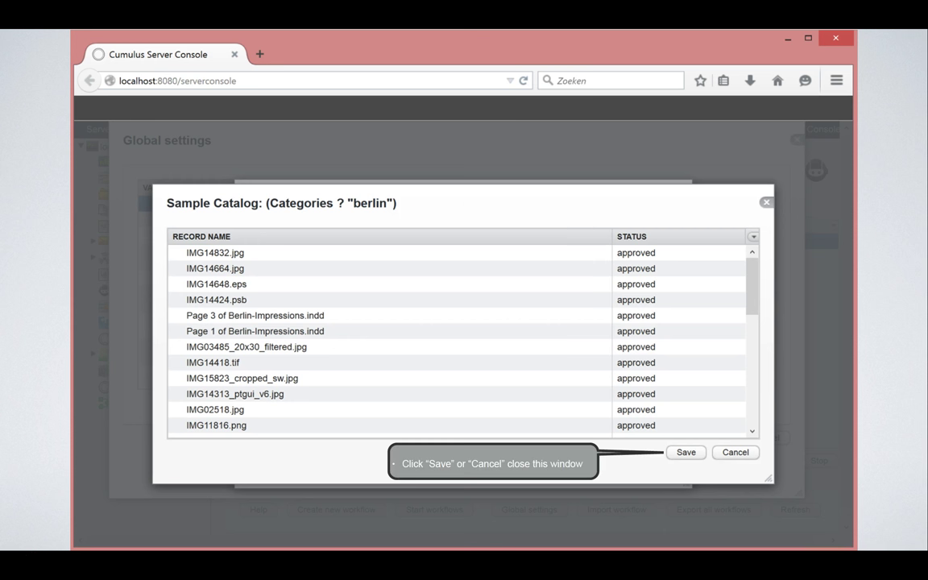
{"action": "left_click", "coordinate": [689, 453]}
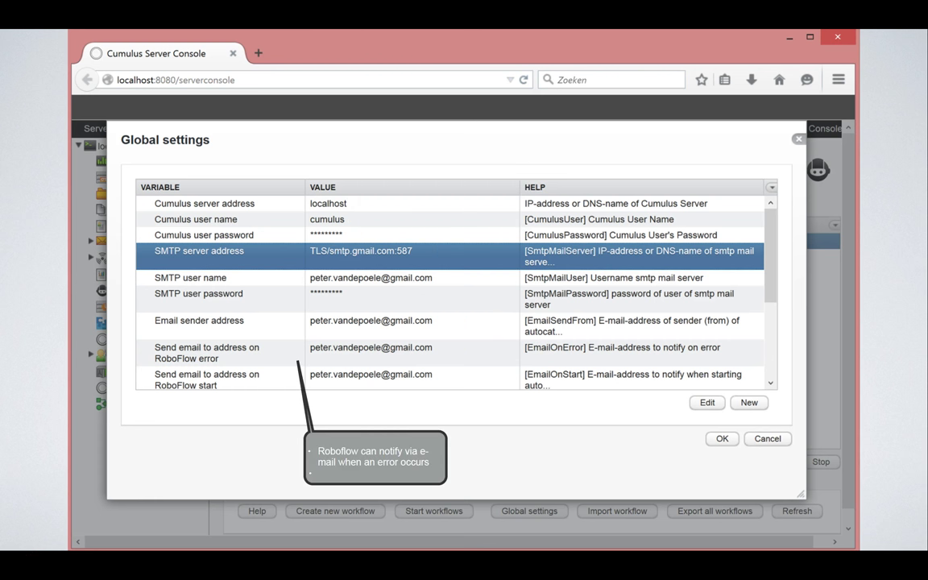
Examine the e-mail credentials test for the RoboFlow error notification address without sending a test message
{"action": "double_click", "coordinate": [241, 355]}
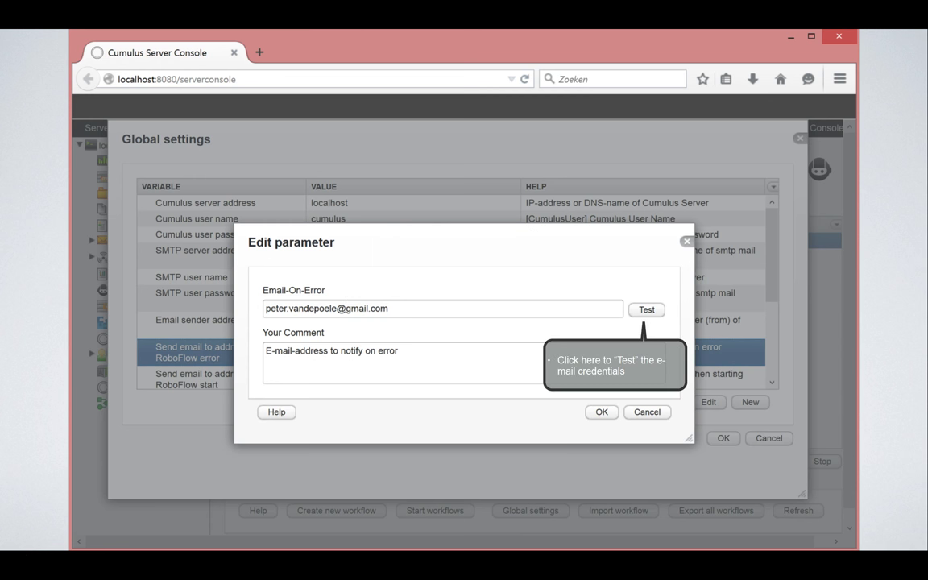
{"action": "left_click", "coordinate": [655, 312]}
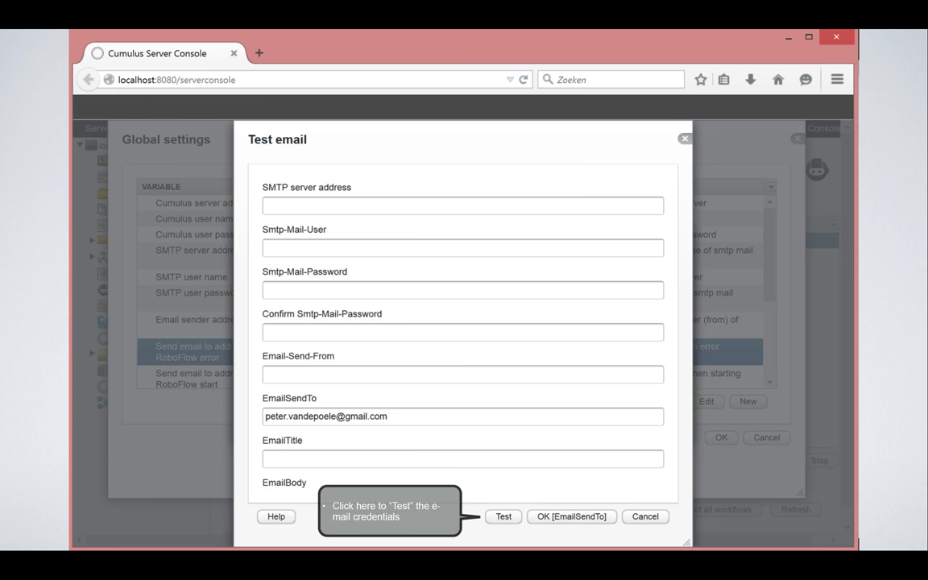
{"action": "left_click", "coordinate": [645, 516]}
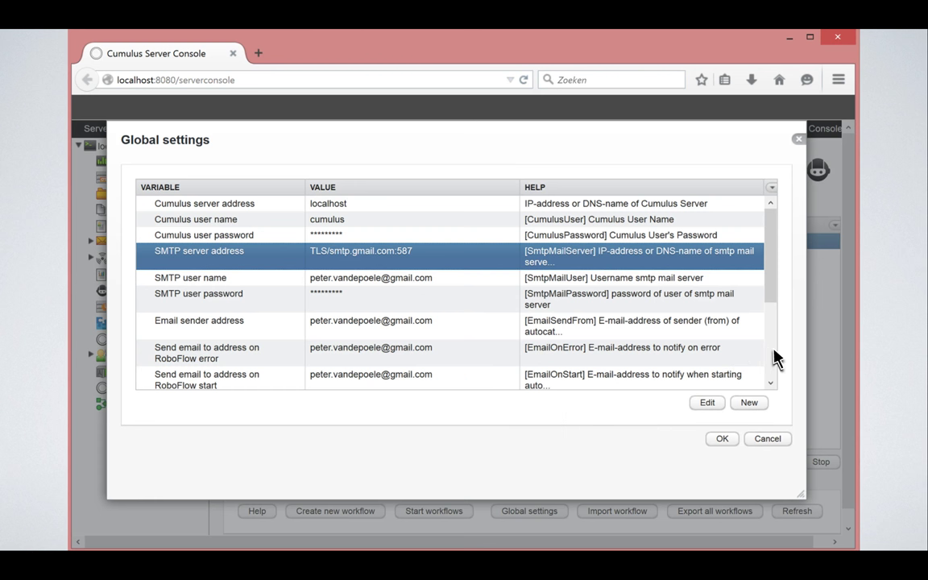
Set the global asset handling set to Standard from Sample Catalog and save the global settings
{"action": "scroll", "coordinate": [774, 358], "scroll_direction": "down", "scroll_amount": 5}
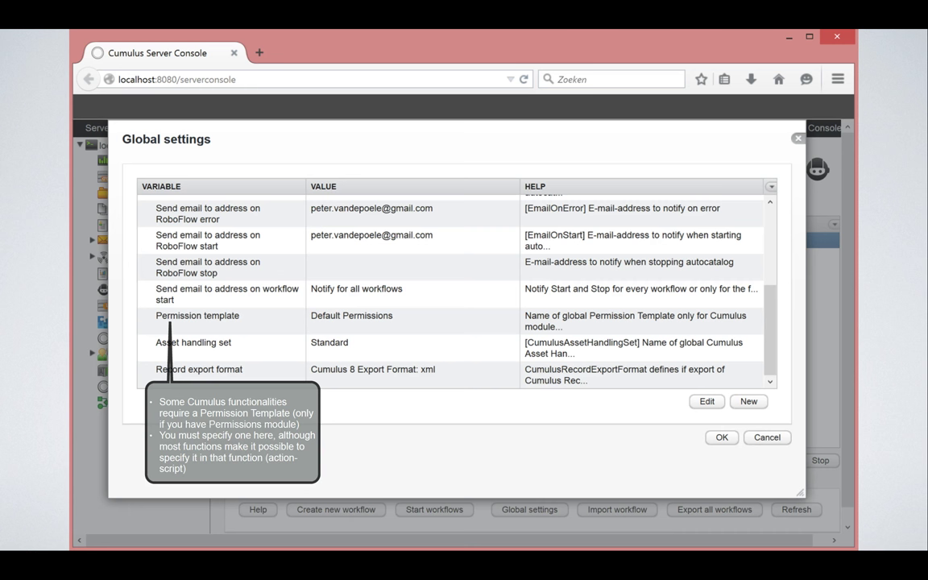
{"action": "double_click", "coordinate": [230, 352]}
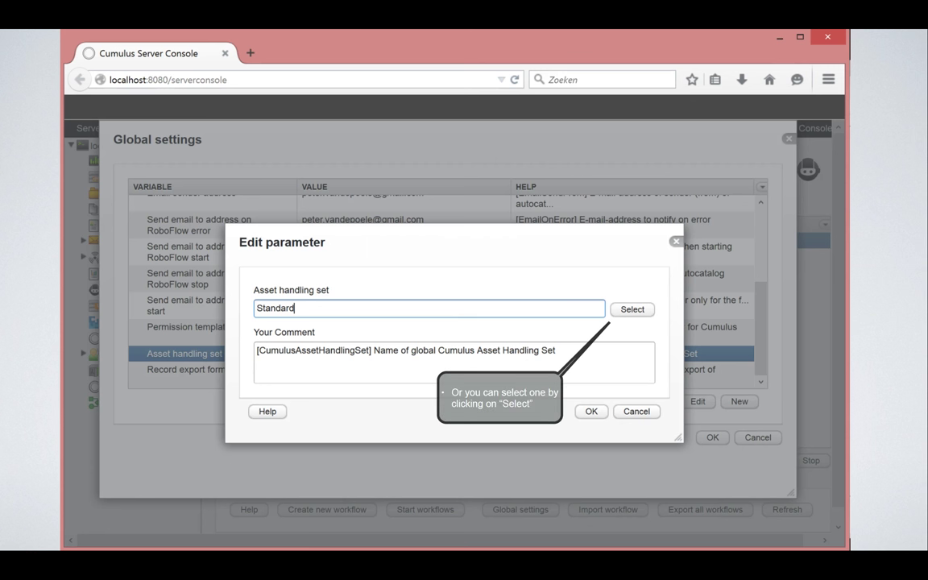
{"action": "left_click", "coordinate": [645, 311]}
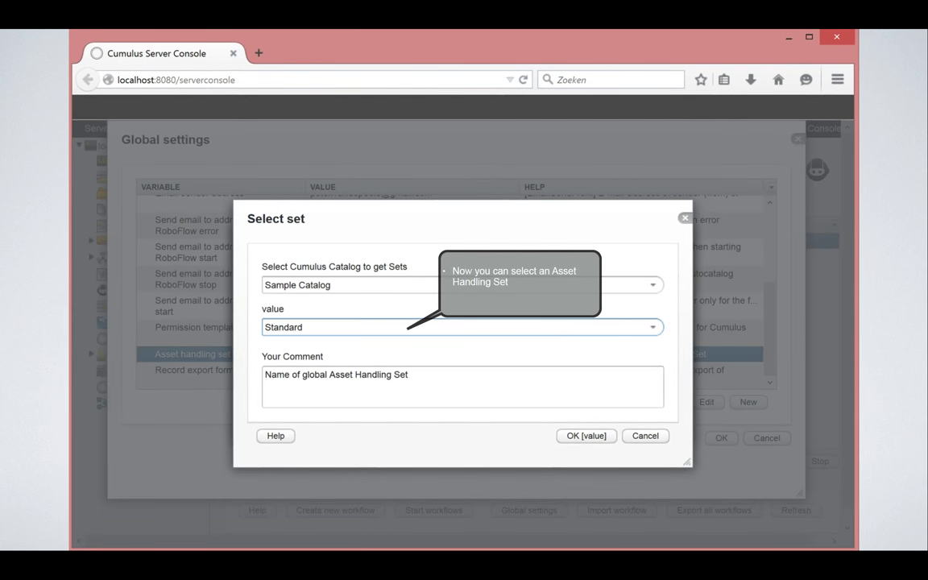
{"action": "left_click", "coordinate": [604, 437]}
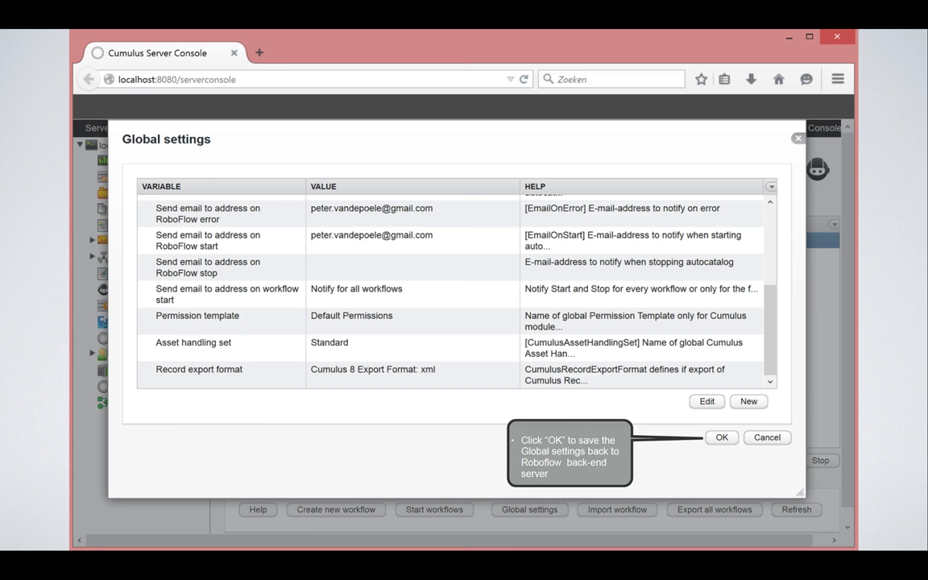
{"action": "left_click", "coordinate": [721, 438]}
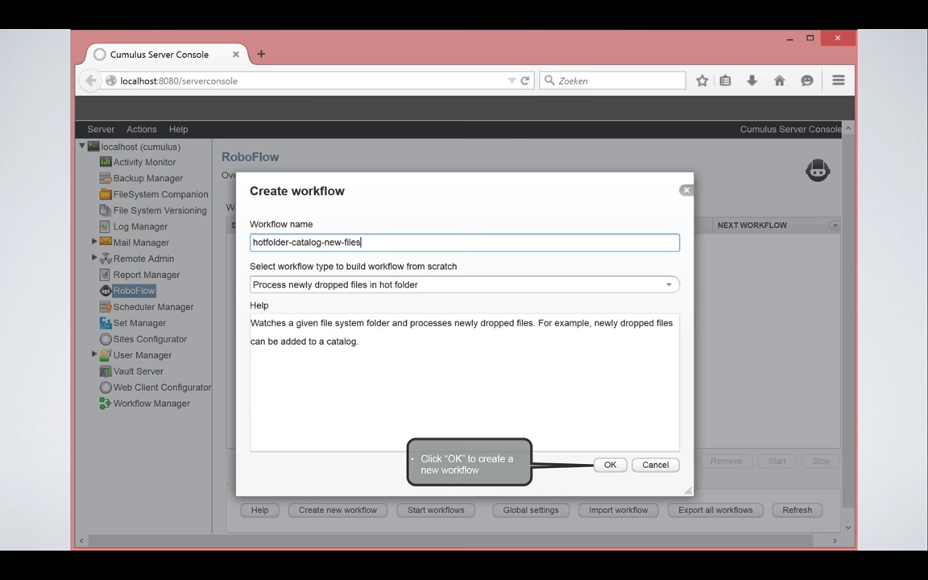
Create the hotfolder-catalog-new-files workflow for newly dropped hot folder files and set its interval to -2, run on demand
{"action": "left_click", "coordinate": [614, 467]}
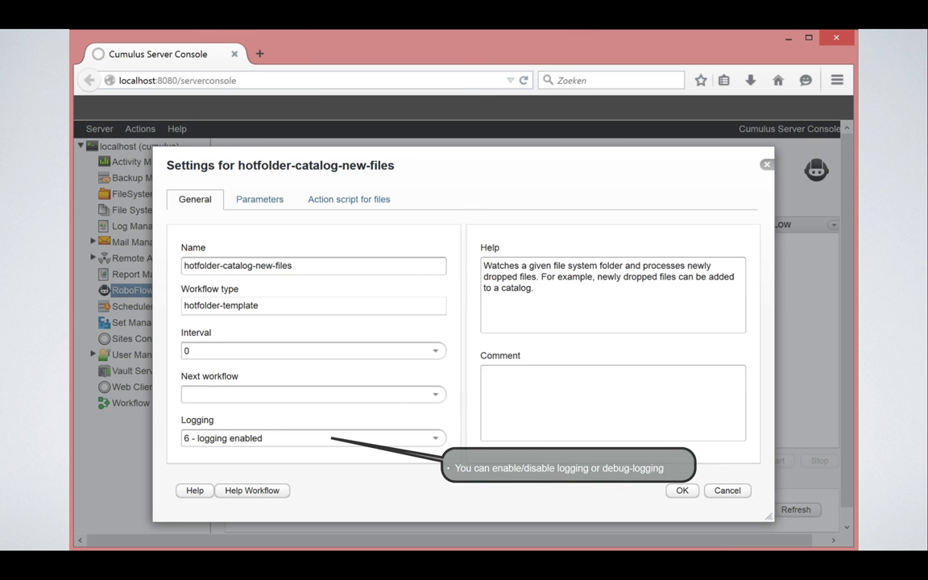
{"action": "left_click", "coordinate": [212, 352]}
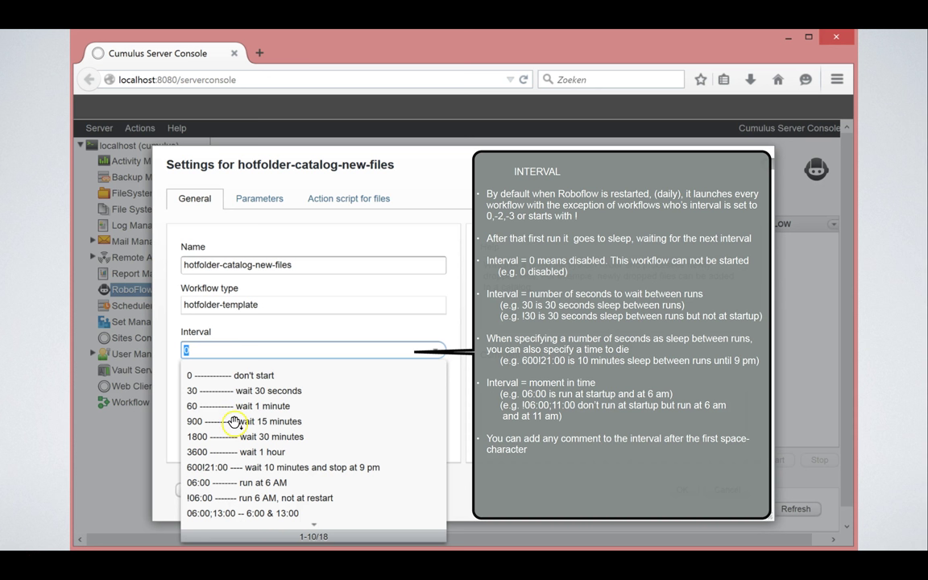
{"action": "left_click", "coordinate": [207, 483]}
{"action": "left_click", "coordinate": [230, 476]}
{"action": "left_click", "coordinate": [316, 526]}
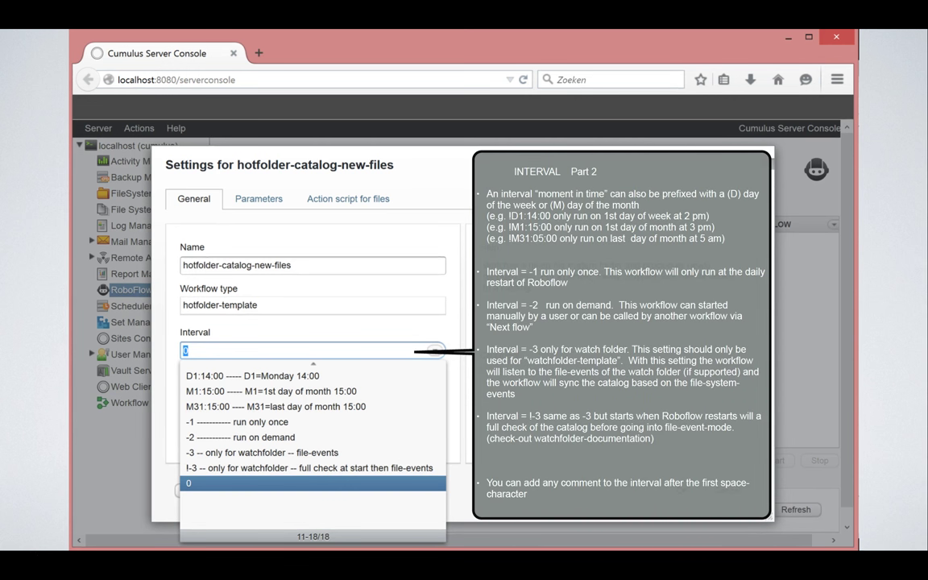
{"action": "left_click", "coordinate": [193, 376]}
Set the workflow's hot folder parameter to a new folder, C:\Software\Canto92\Canto RoboFlow\dropfolder
{"action": "left_click", "coordinate": [280, 204]}
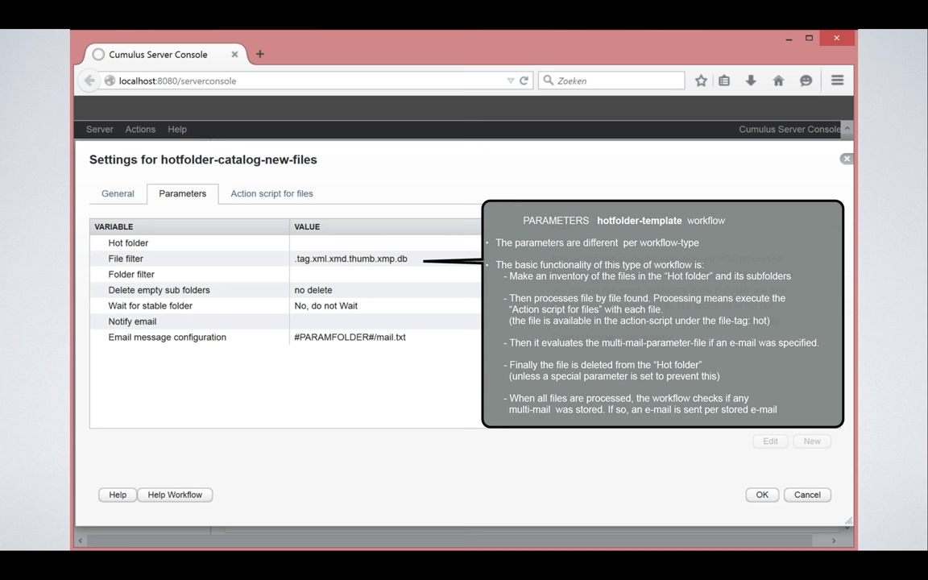
{"action": "double_click", "coordinate": [191, 247]}
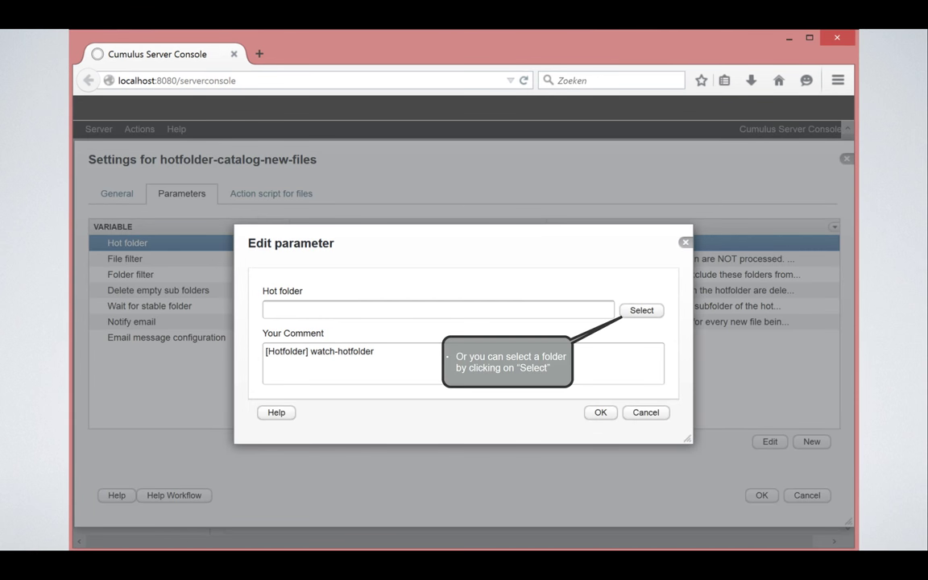
{"action": "left_click", "coordinate": [641, 310]}
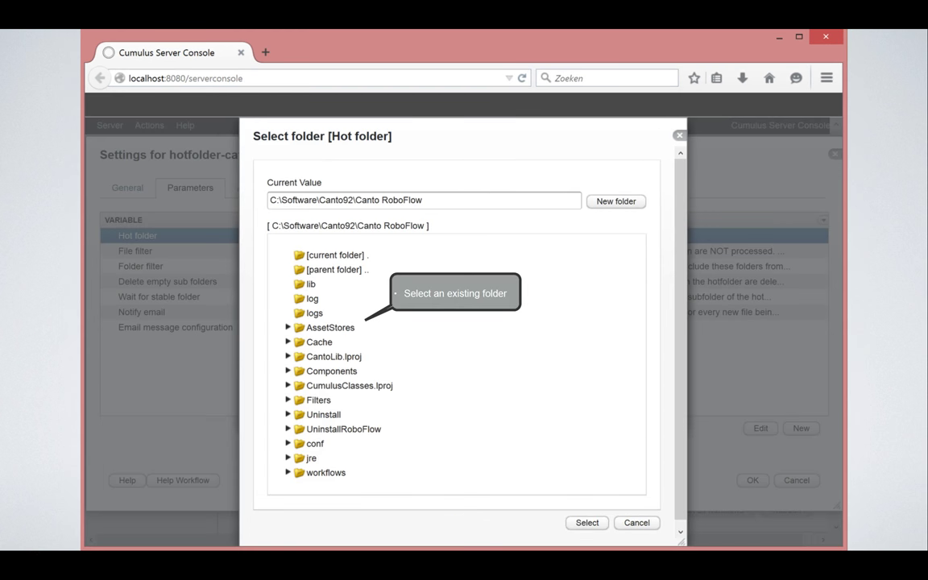
{"action": "left_click", "coordinate": [624, 207]}
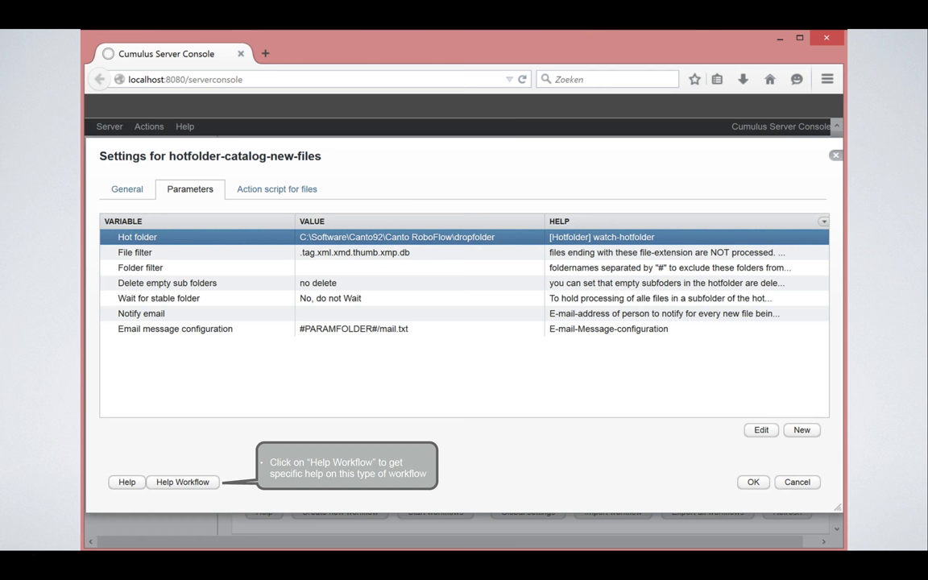
Enter the workflow's notification e-mail address and save its #PARAMFOLDER#/mail.txt message configuration with the subject "New document"
{"action": "double_click", "coordinate": [326, 320]}
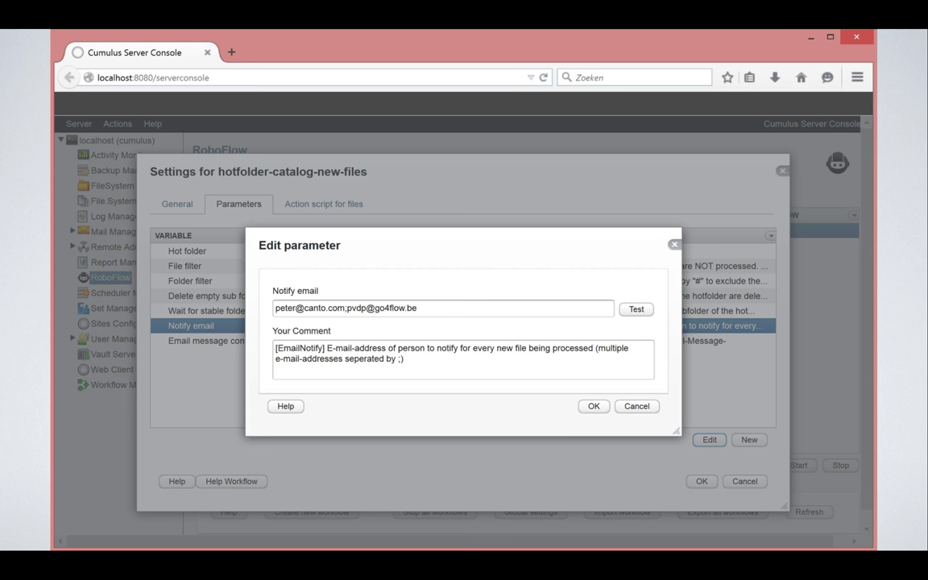
{"action": "left_click", "coordinate": [593, 407]}
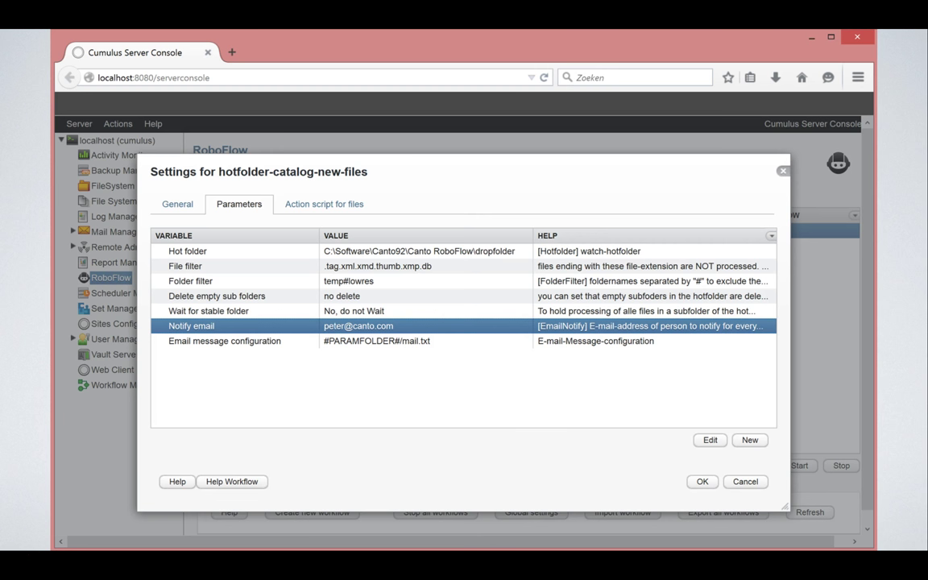
{"action": "double_click", "coordinate": [277, 341]}
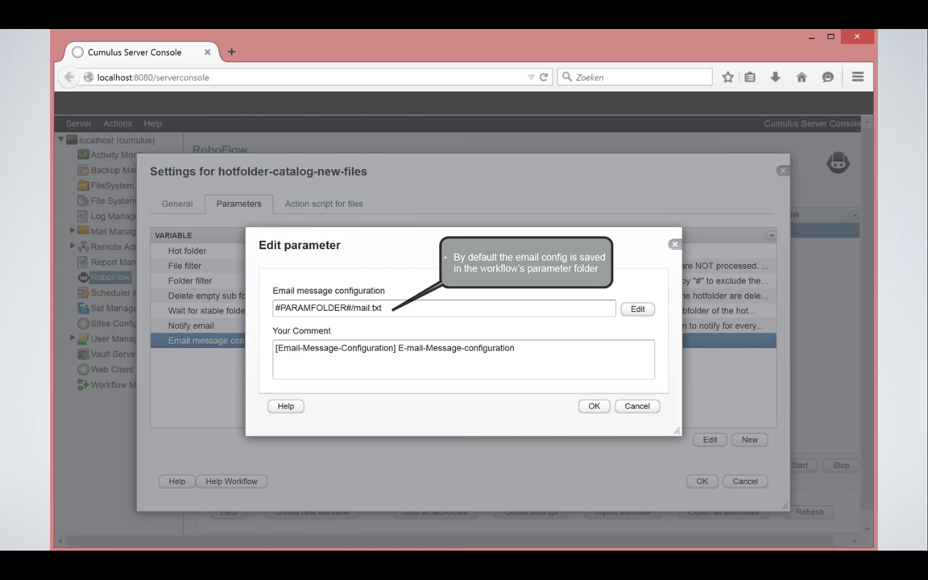
{"action": "left_click", "coordinate": [638, 310]}
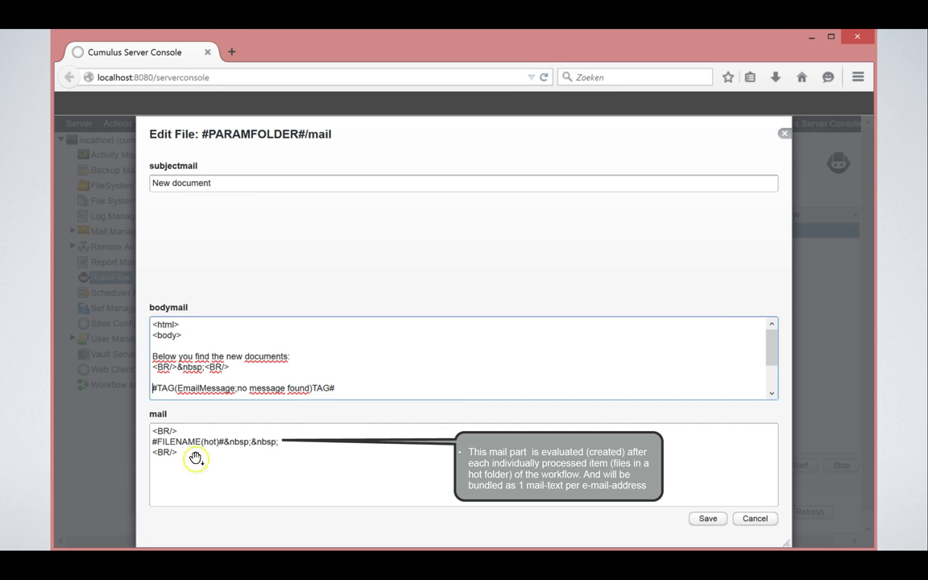
{"action": "left_click", "coordinate": [708, 518]}
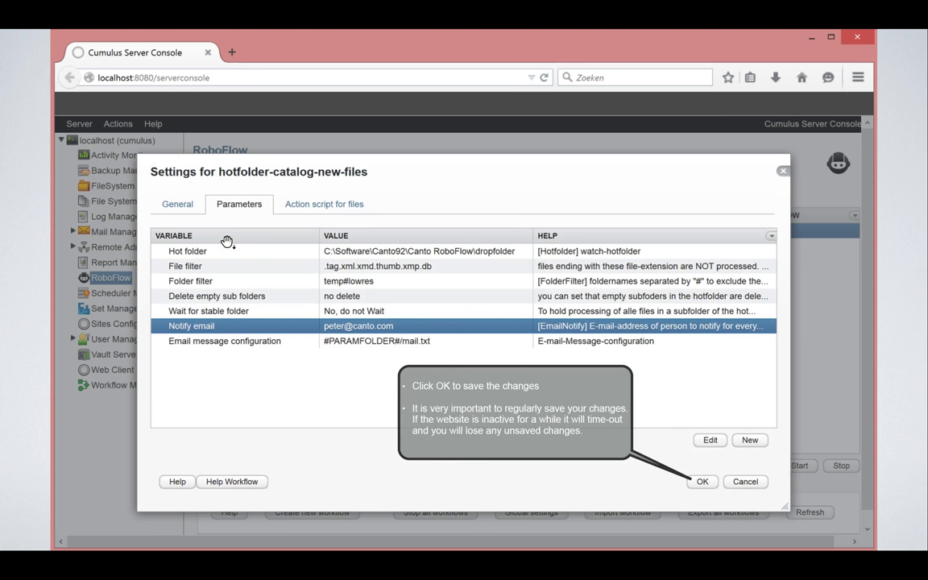
{"action": "left_click", "coordinate": [702, 481]}
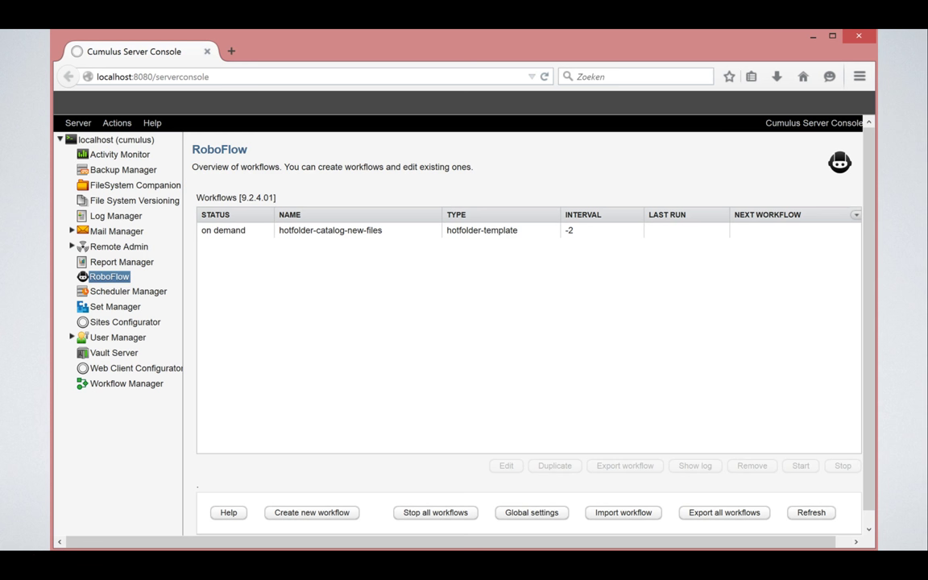
Review the log and version information of the hotfolder-catalog-new-files workflow, then close its status window
{"action": "left_click", "coordinate": [316, 231]}
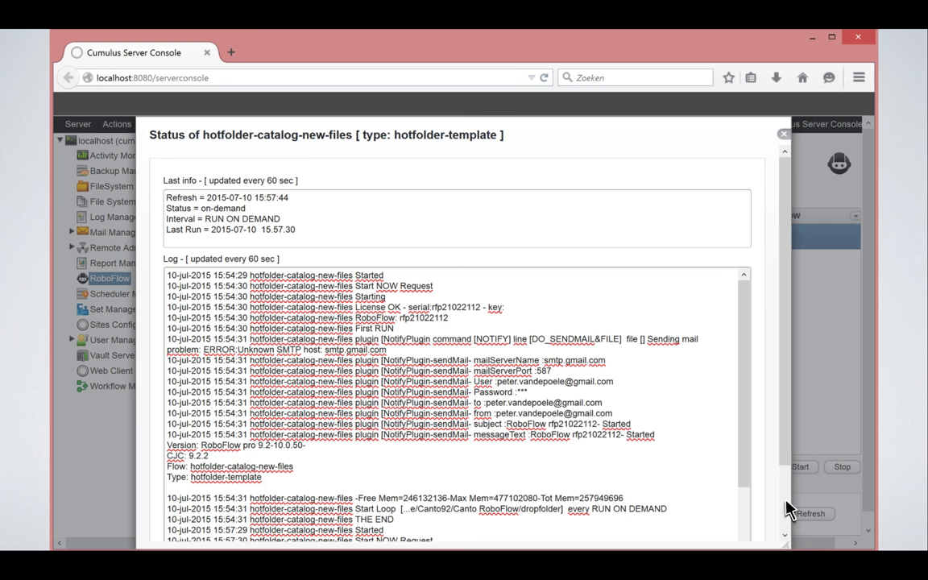
{"action": "scroll", "coordinate": [788, 509], "scroll_direction": "down", "scroll_amount": 3}
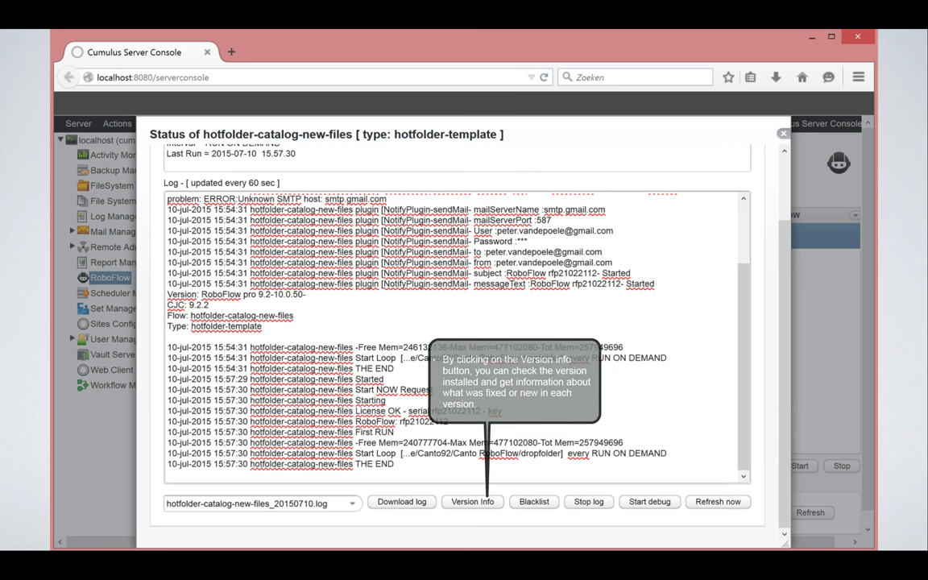
{"action": "left_click", "coordinate": [494, 503]}
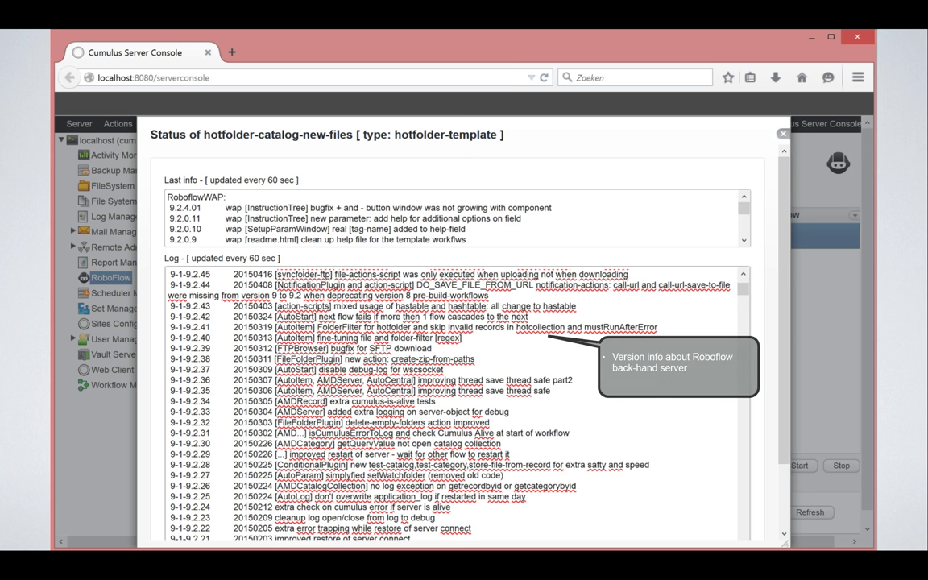
{"action": "left_click", "coordinate": [783, 133]}
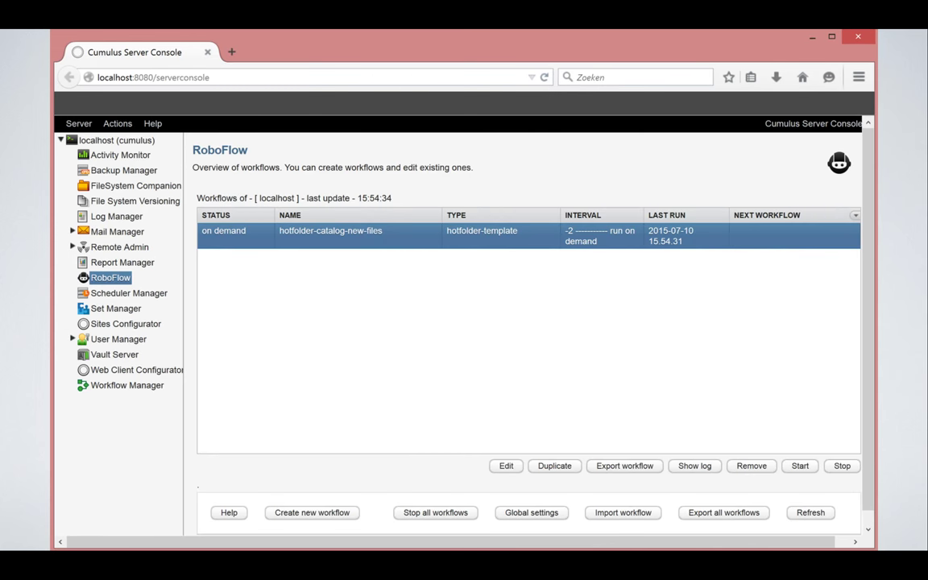